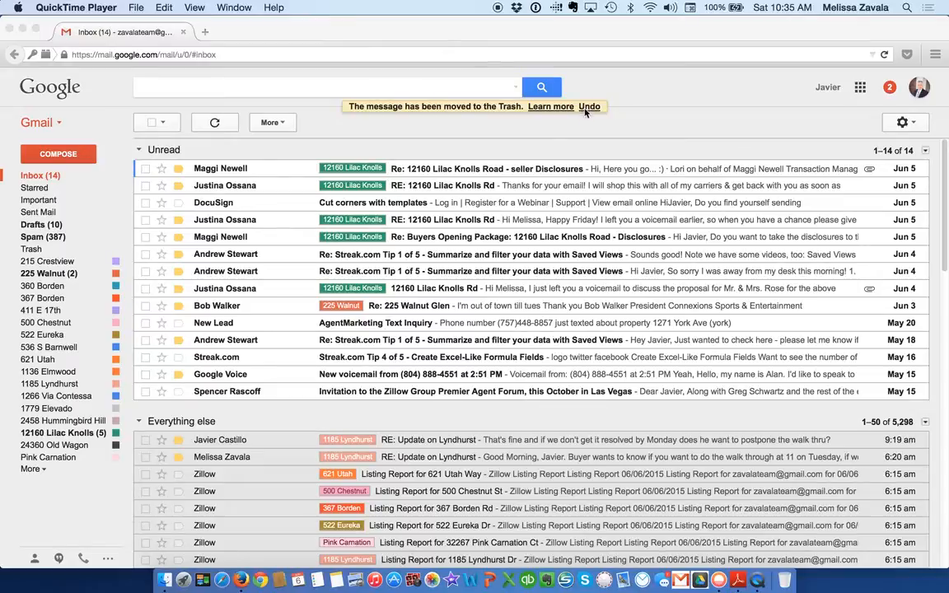
# Bring the Gmail browser window to the front and scroll back to the top.
pyautogui.click(391, 124)
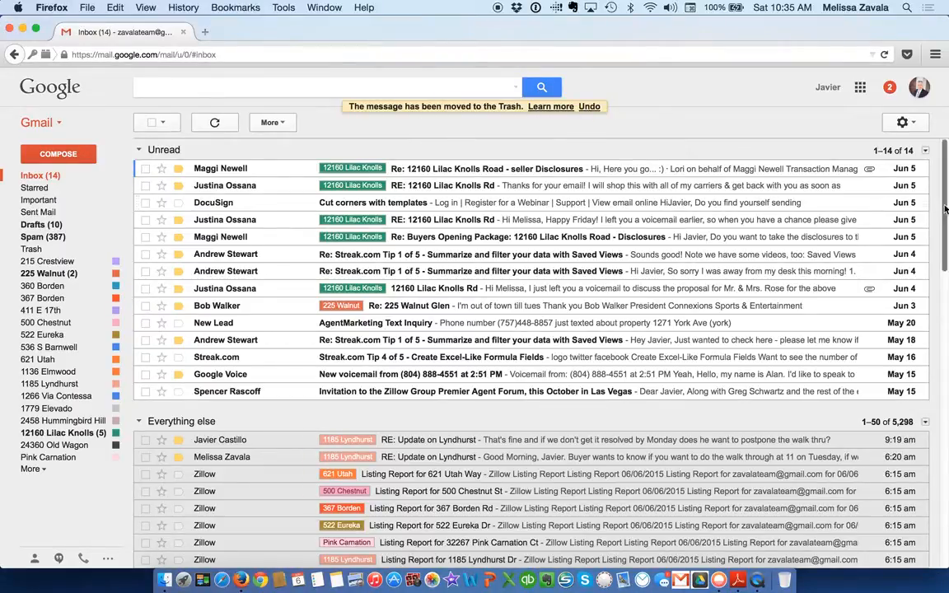
pyautogui.moveTo(946, 211); pyautogui.dragTo(932, 556)
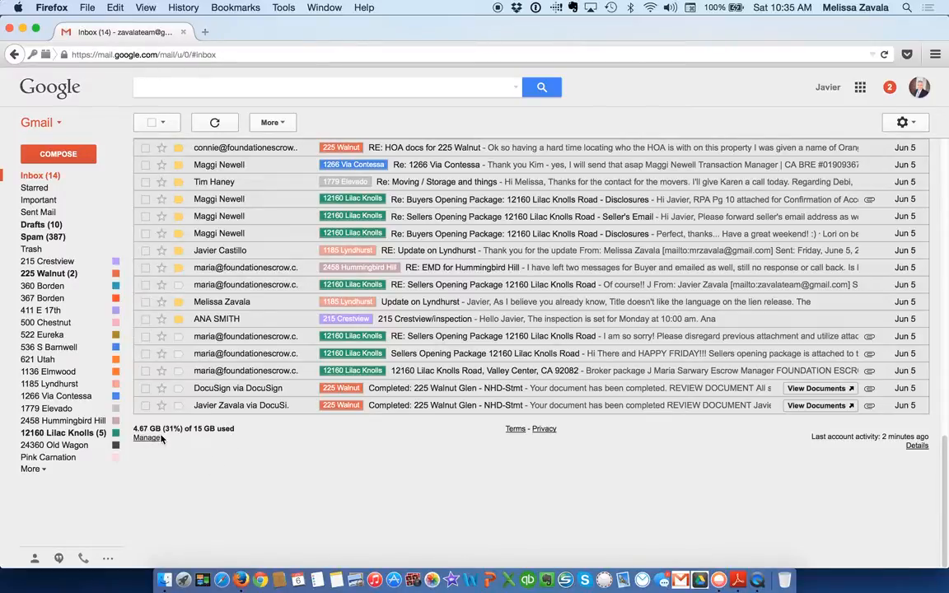
pyautogui.scroll(10, 305, 432)
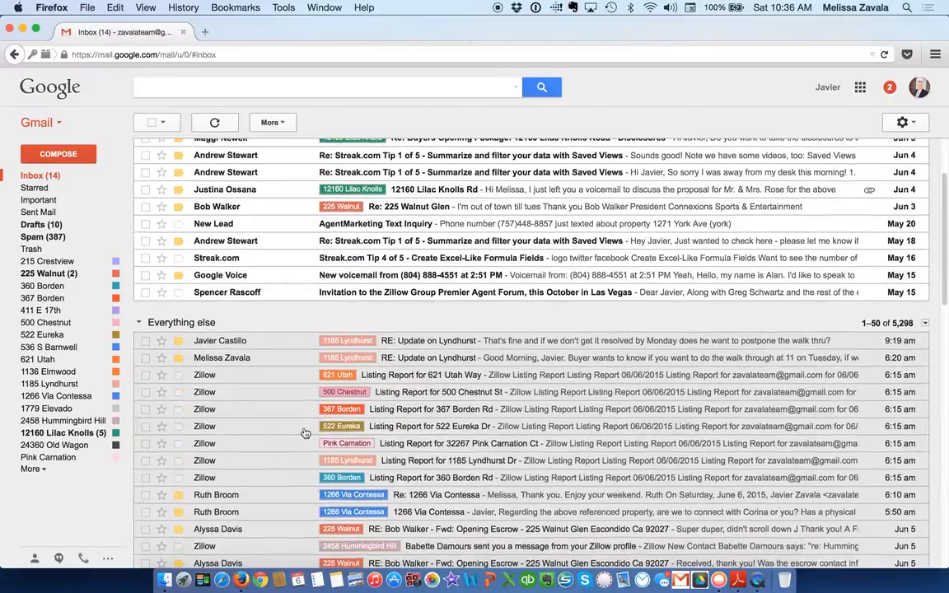
pyautogui.scroll(3, 305, 432)
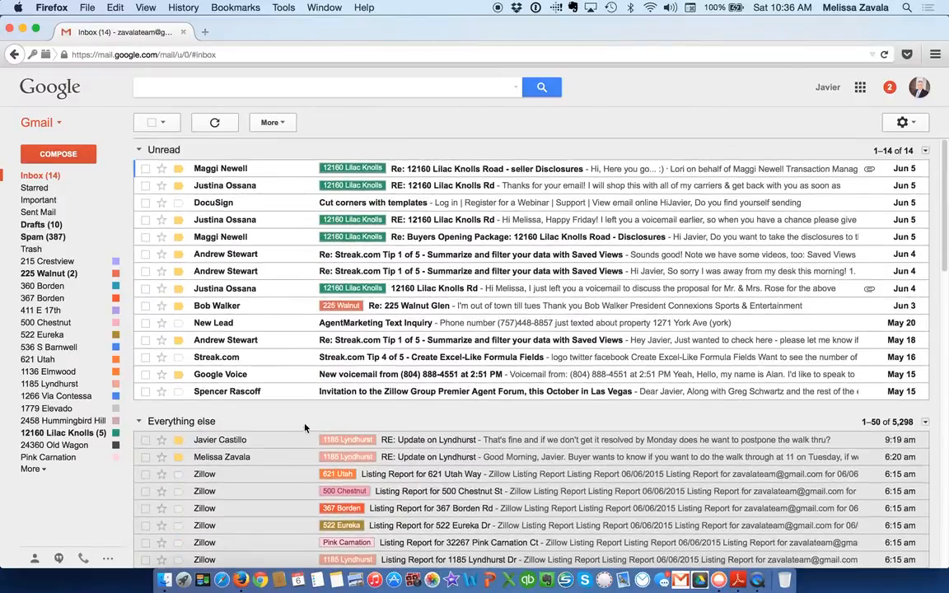
# Search the mailbox for 'larger:1m older_than:6m'.
pyautogui.click(222, 88)
pyautogui.click(516, 88)
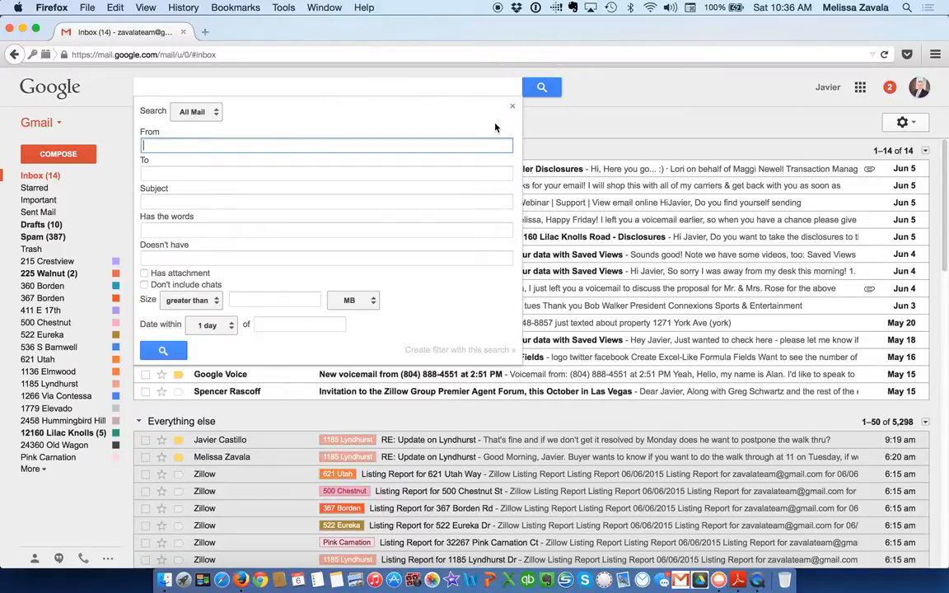
pyautogui.click(512, 106)
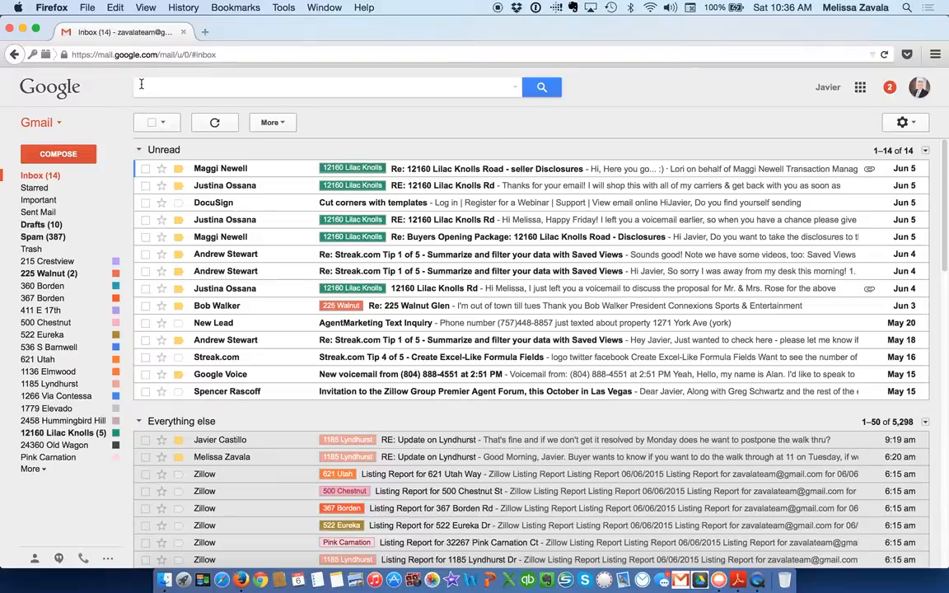
pyautogui.write('larger')
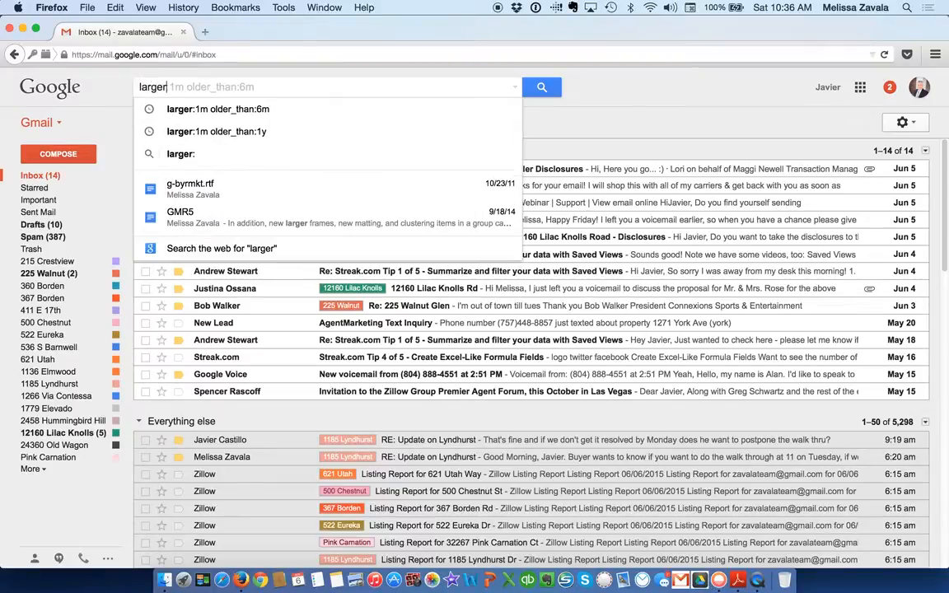
pyautogui.write(':')
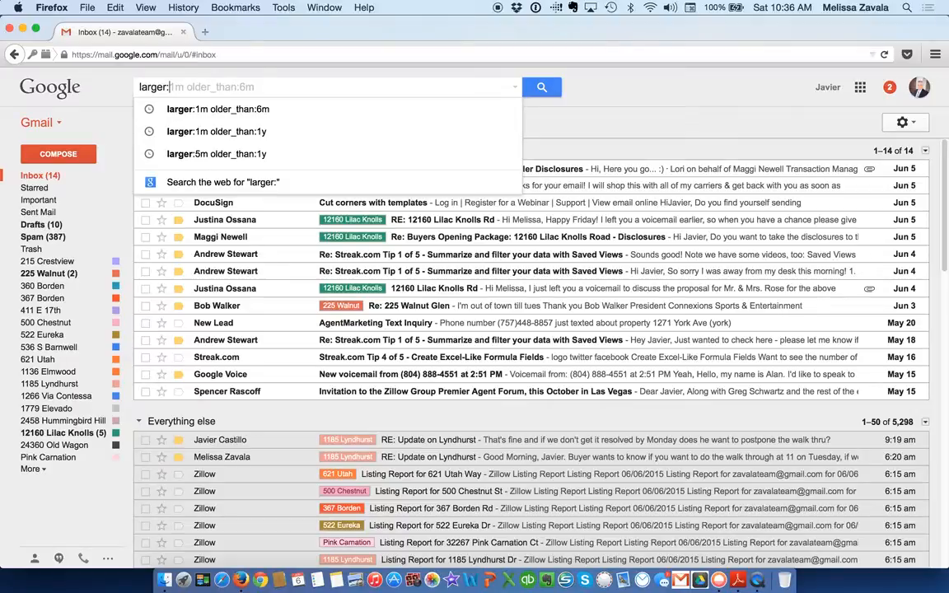
pyautogui.write('1m')
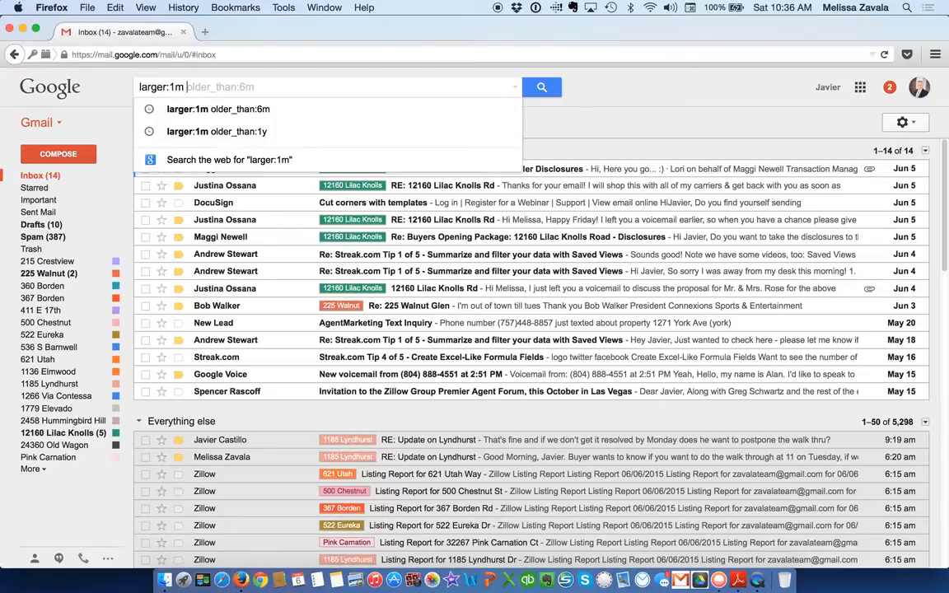
pyautogui.write(' older_than')
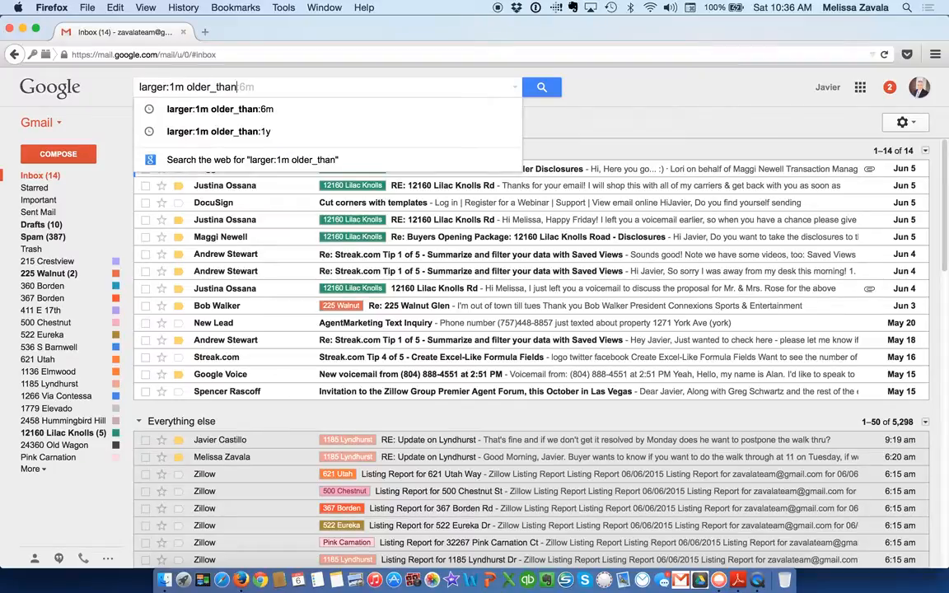
pyautogui.write(':')
pyautogui.write('6')
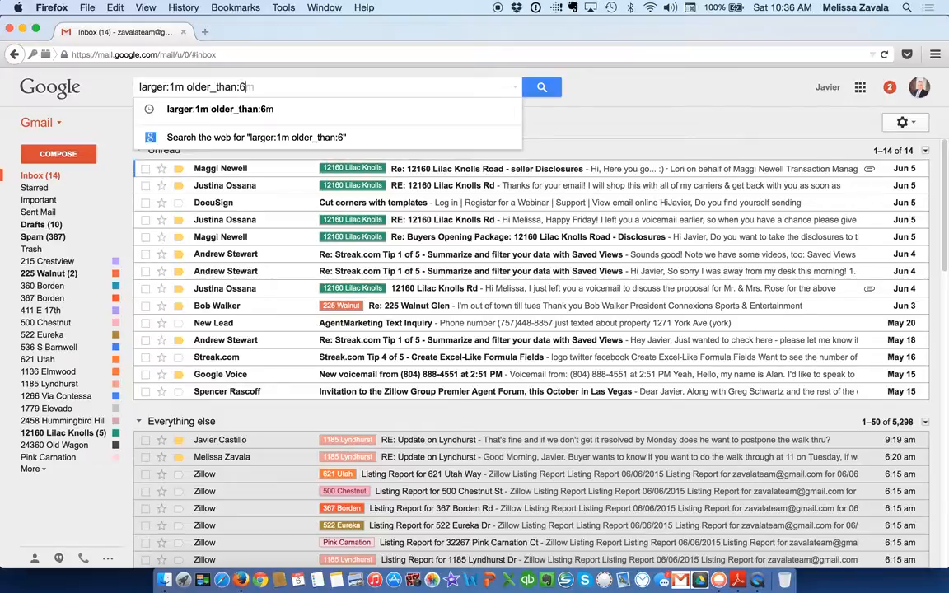
pyautogui.write('m')
pyautogui.click(580, 110)
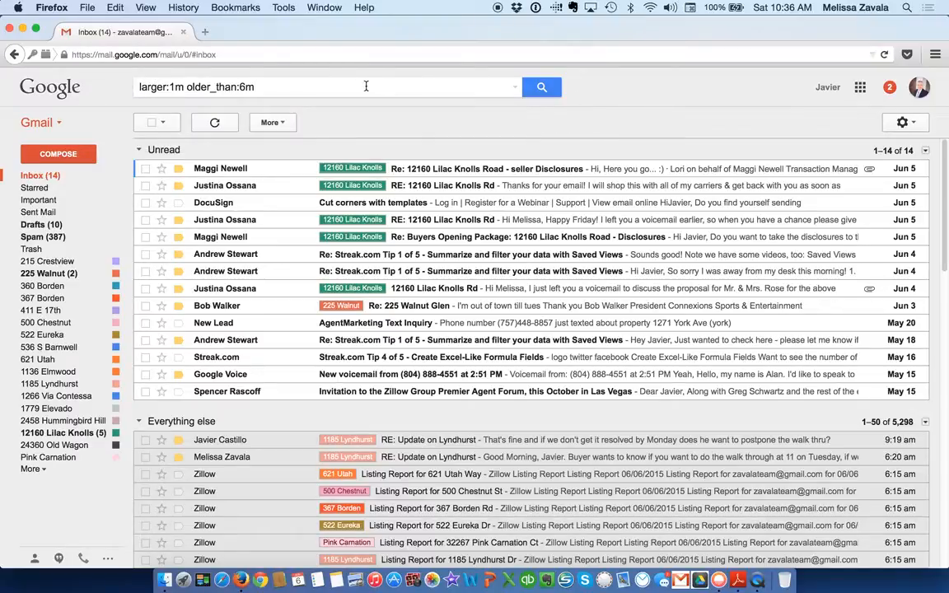
pyautogui.click(540, 87)
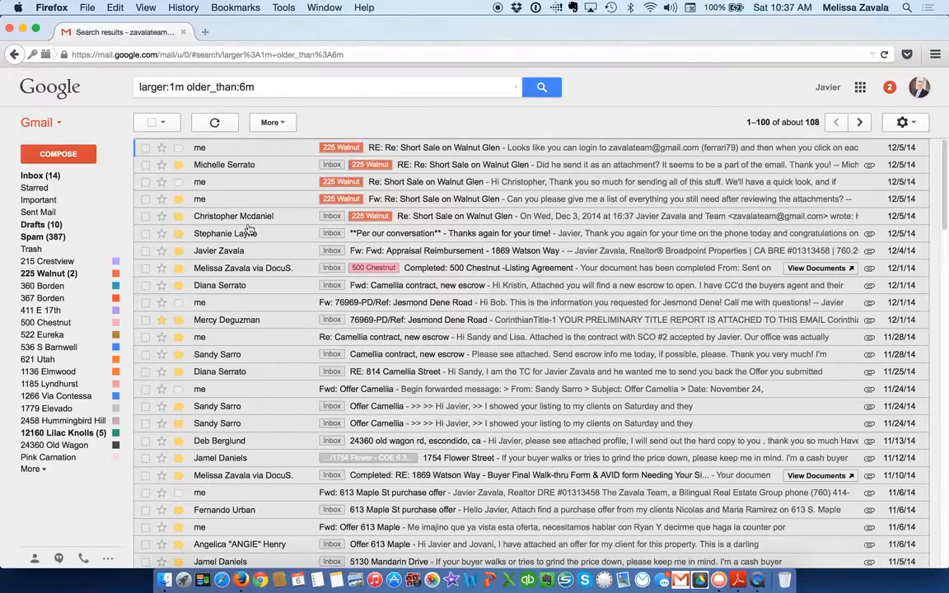
# Leave the large-email search results by selecting Inbox in the sidebar.
pyautogui.click(37, 178)
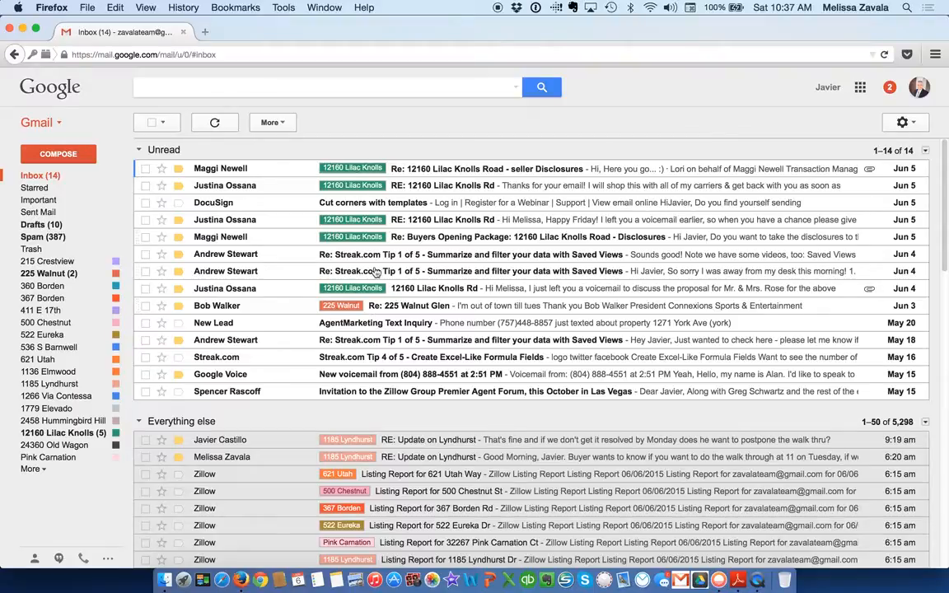
# Review the labels in Settings' Labels tab, and cancel a New Label form without creating one.
pyautogui.click(912, 124)
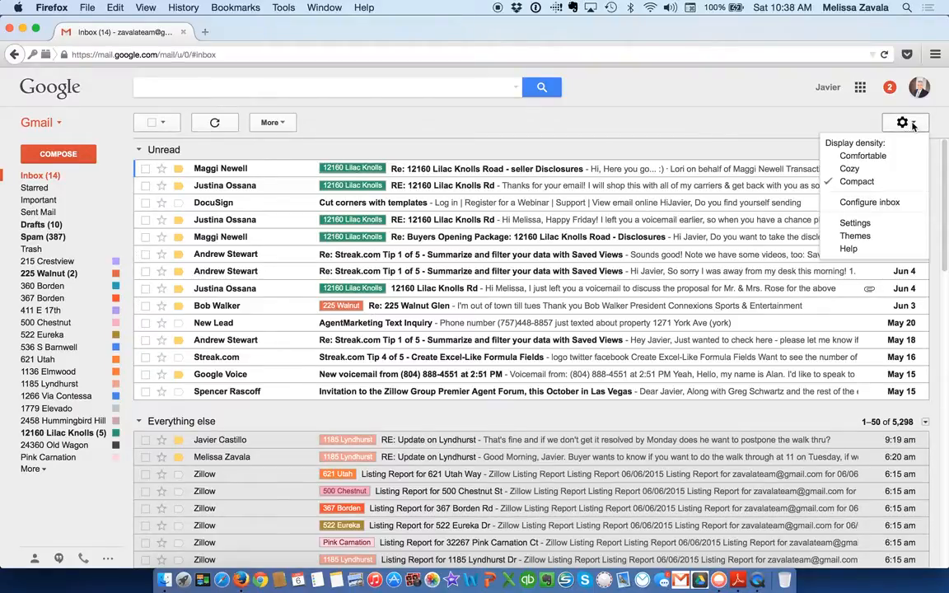
pyautogui.click(855, 223)
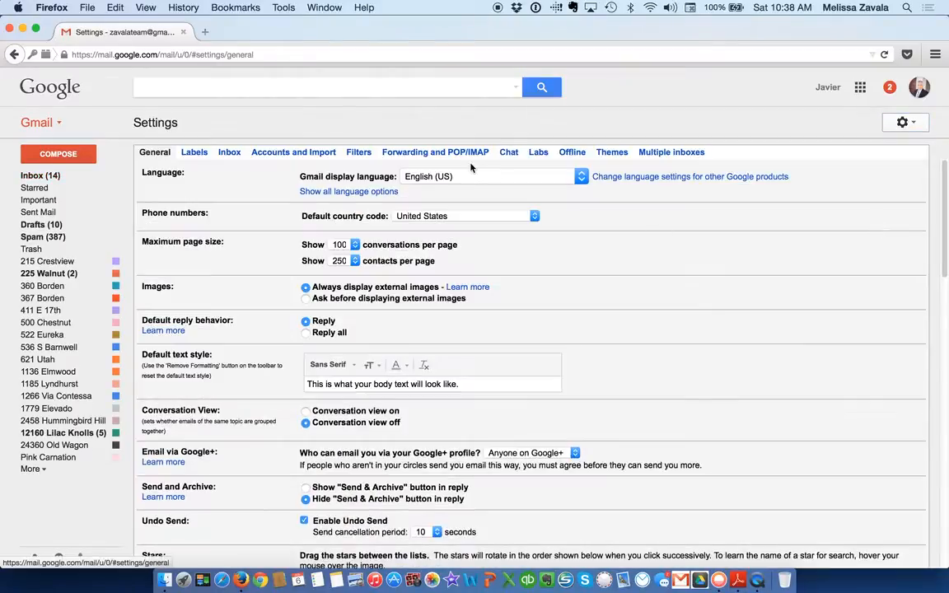
pyautogui.click(186, 155)
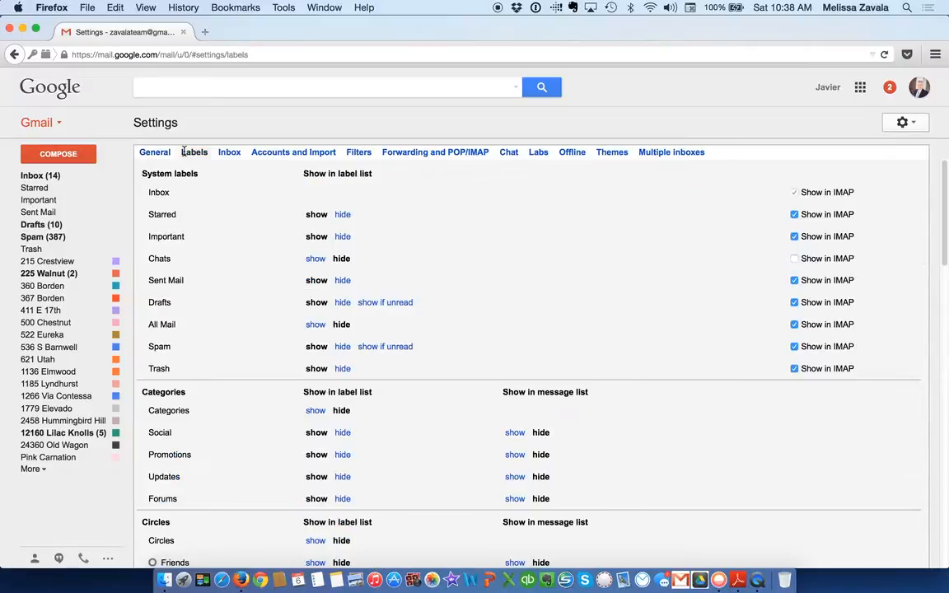
pyautogui.scroll(-1, 272, 241)
pyautogui.scroll(-5, 272, 240)
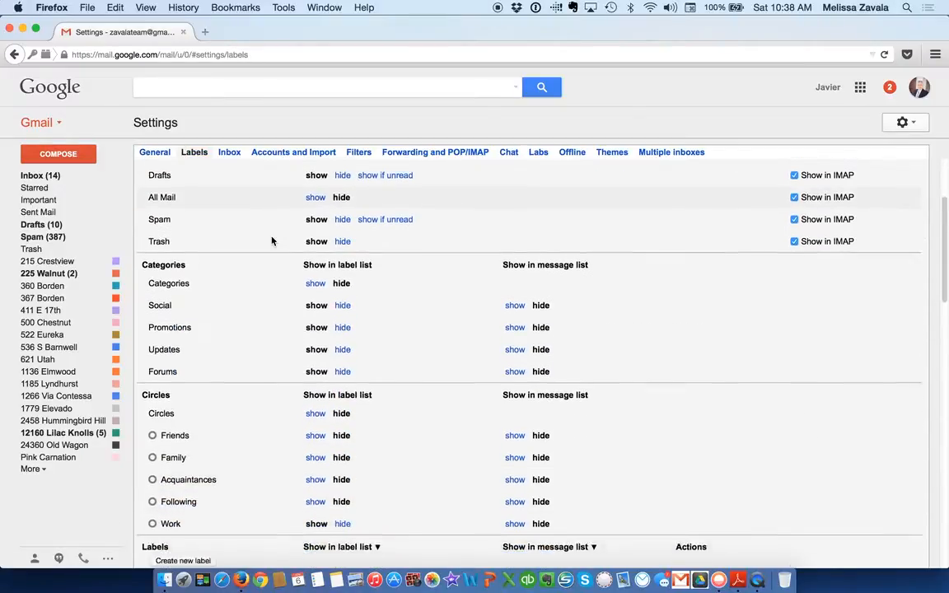
pyautogui.scroll(-1, 272, 241)
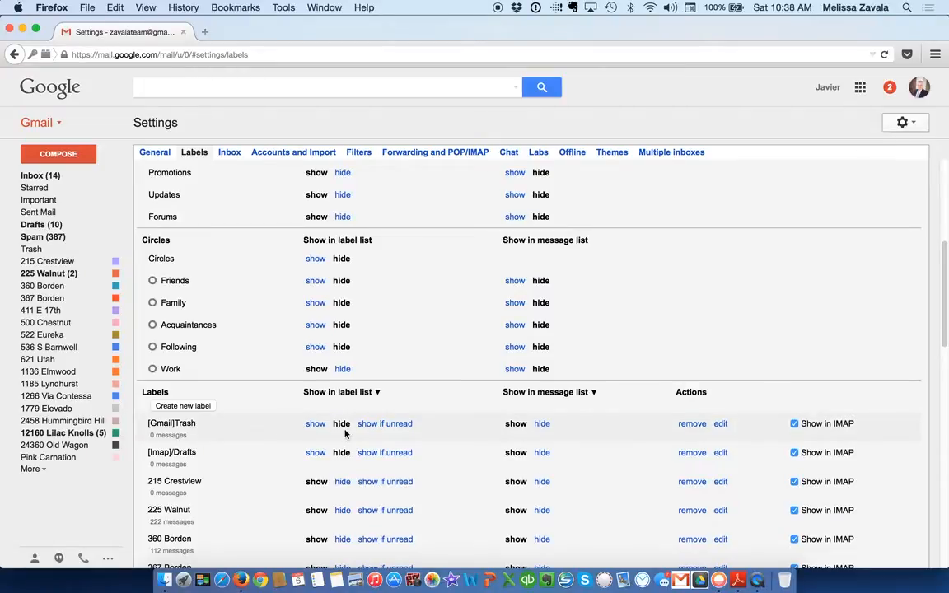
pyautogui.scroll(-7, 345, 436)
pyautogui.scroll(-5, 345, 436)
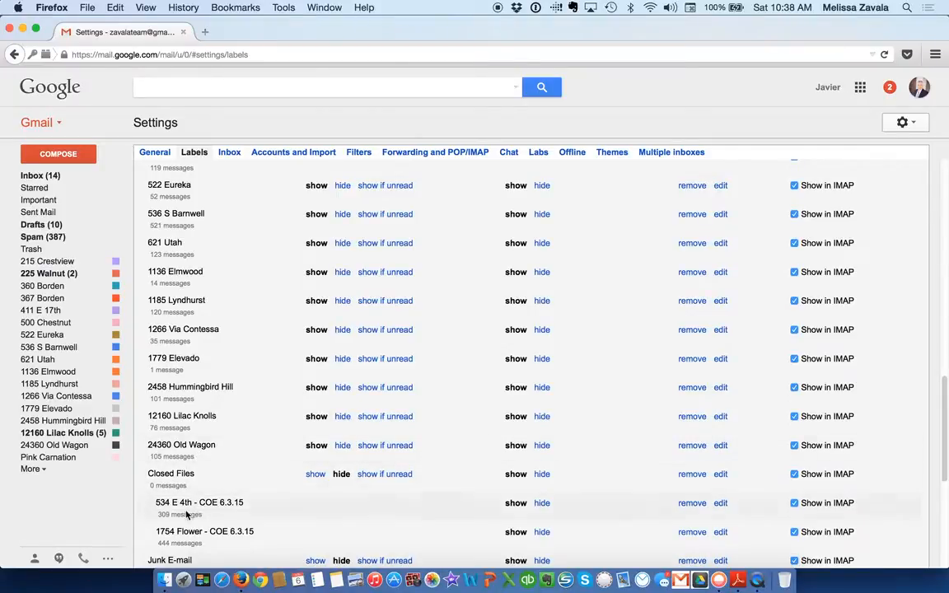
pyautogui.scroll(3, 253, 435)
pyautogui.scroll(10, 253, 436)
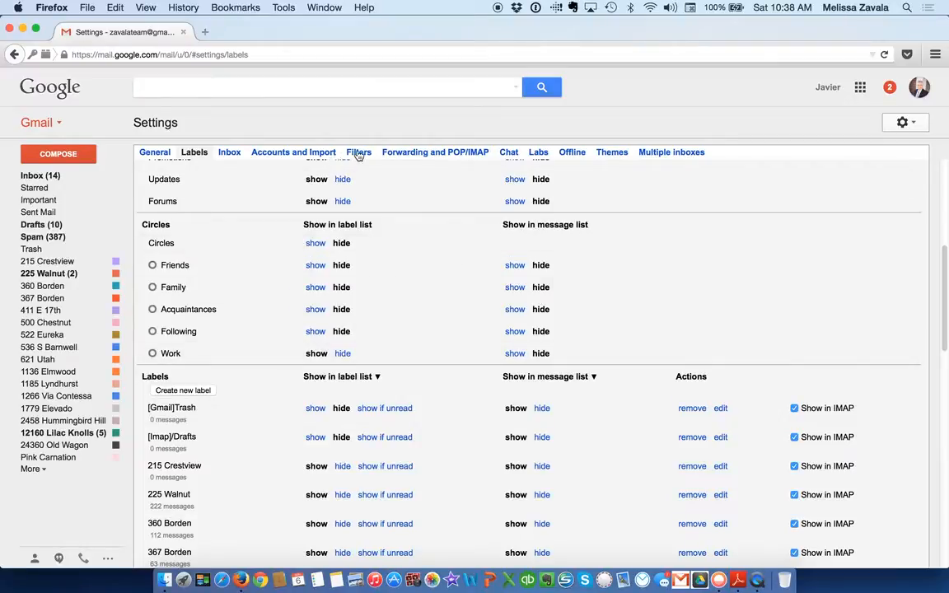
pyautogui.click(172, 391)
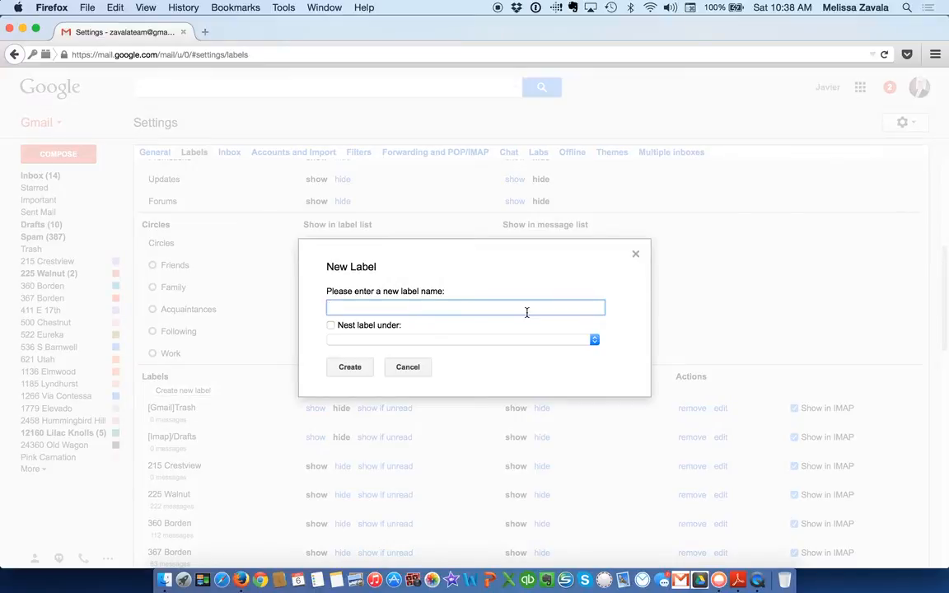
pyautogui.click(636, 254)
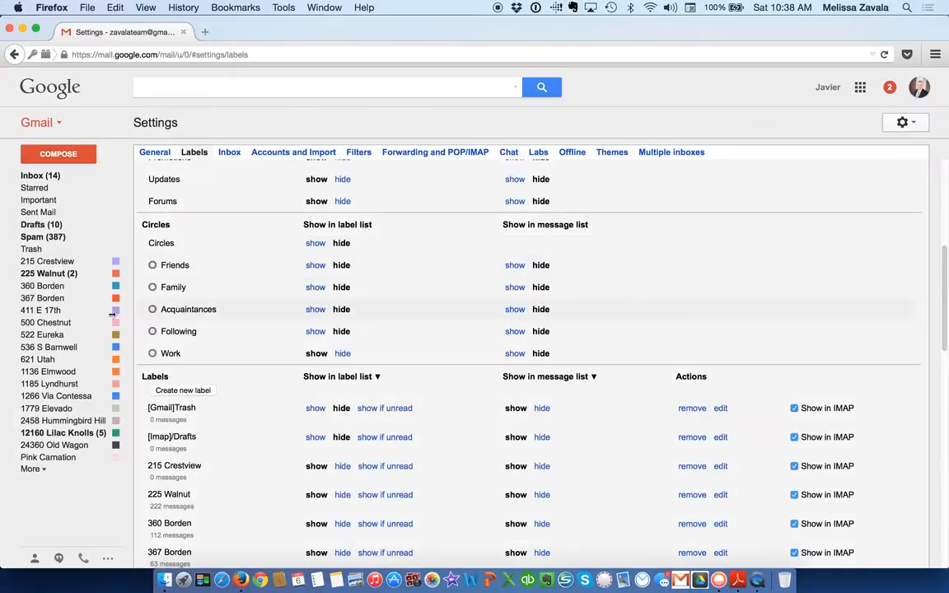
pyautogui.click(115, 262)
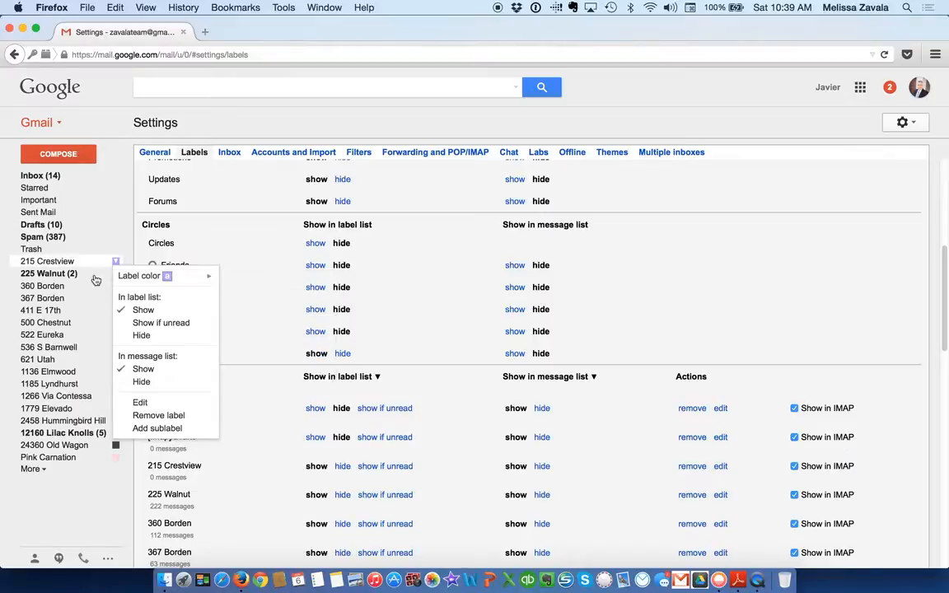
pyautogui.click(44, 275)
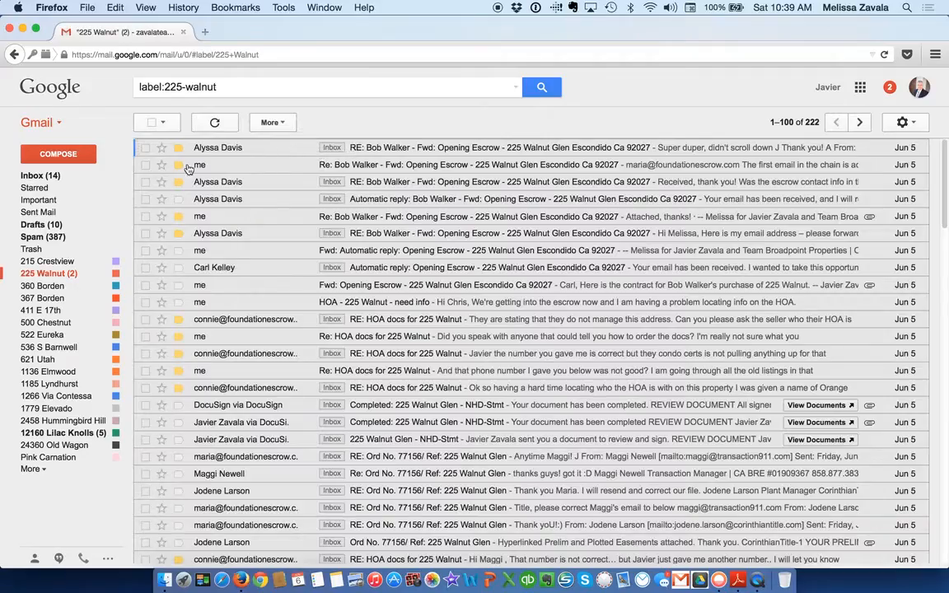
pyautogui.click(62, 177)
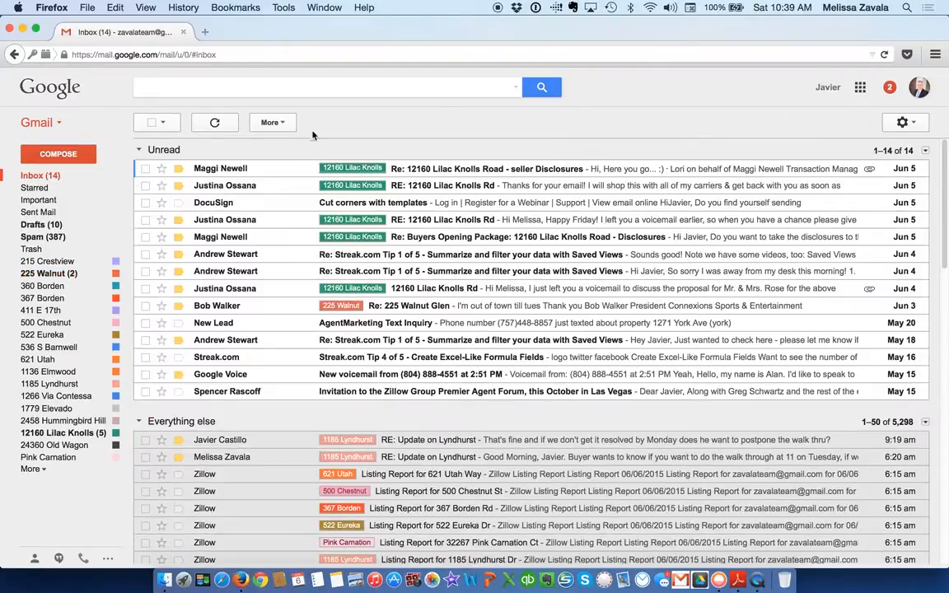
# Open the Filters settings, scroll past the existing property-label filters, and start a new filter.
pyautogui.click(889, 125)
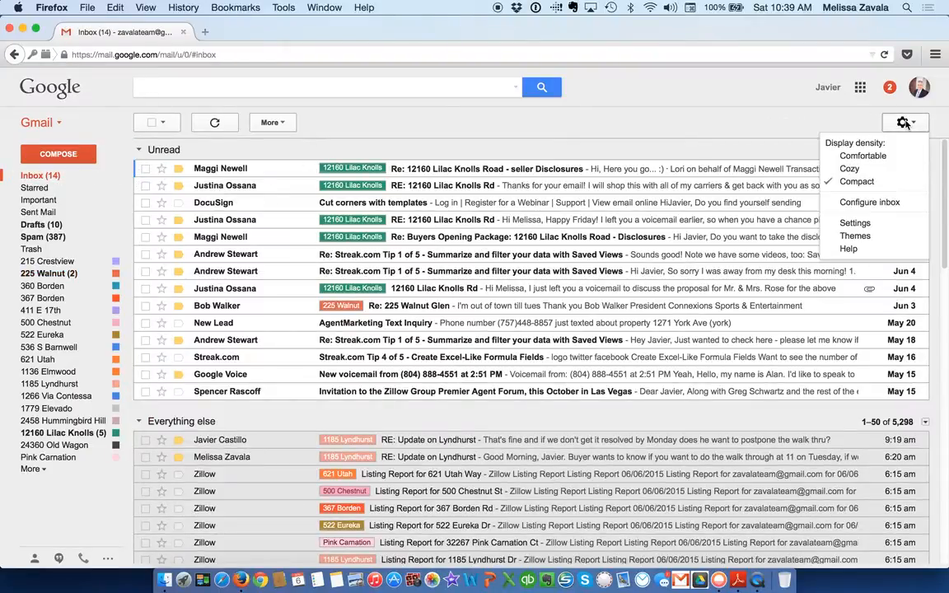
pyautogui.click(862, 221)
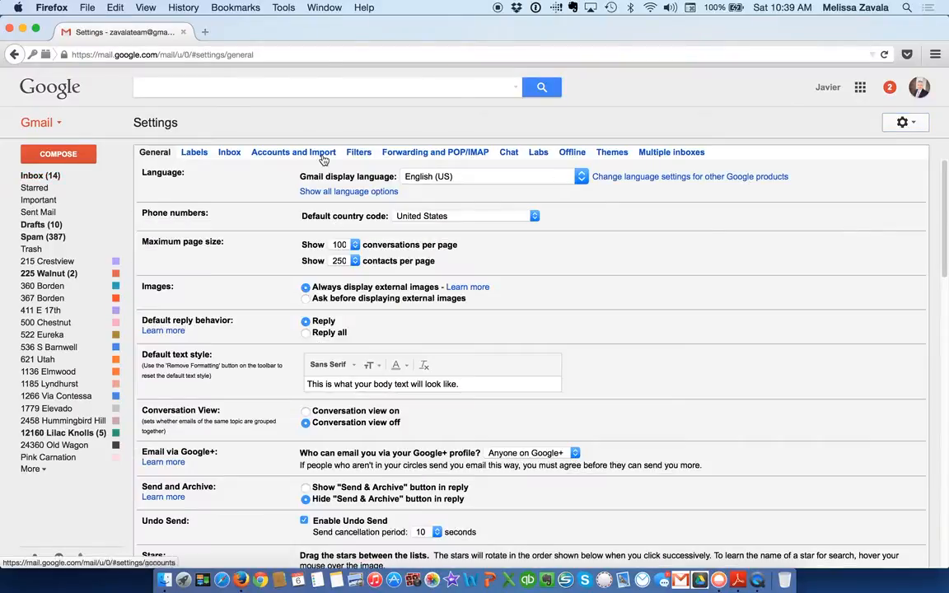
pyautogui.click(364, 153)
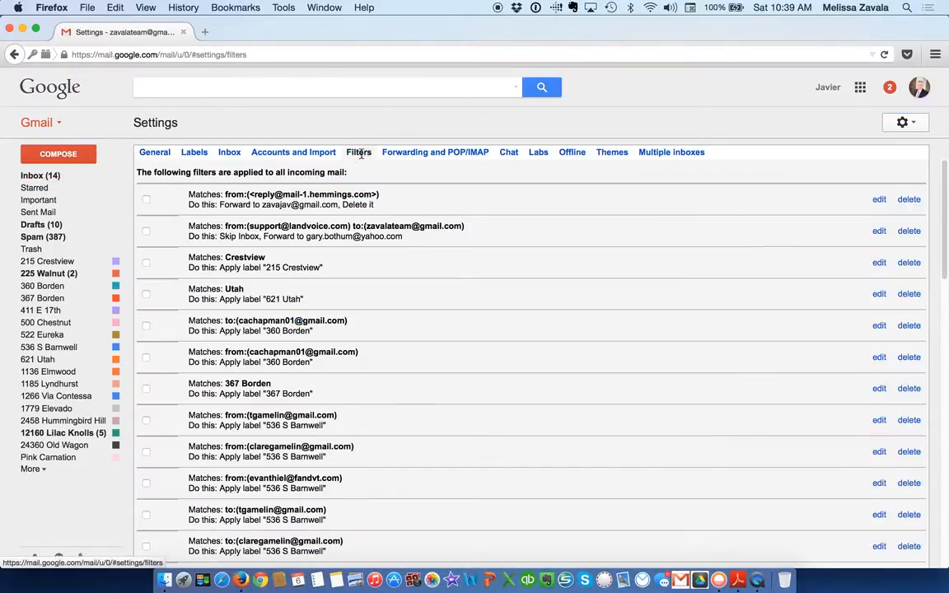
pyautogui.scroll(-10, 355, 259)
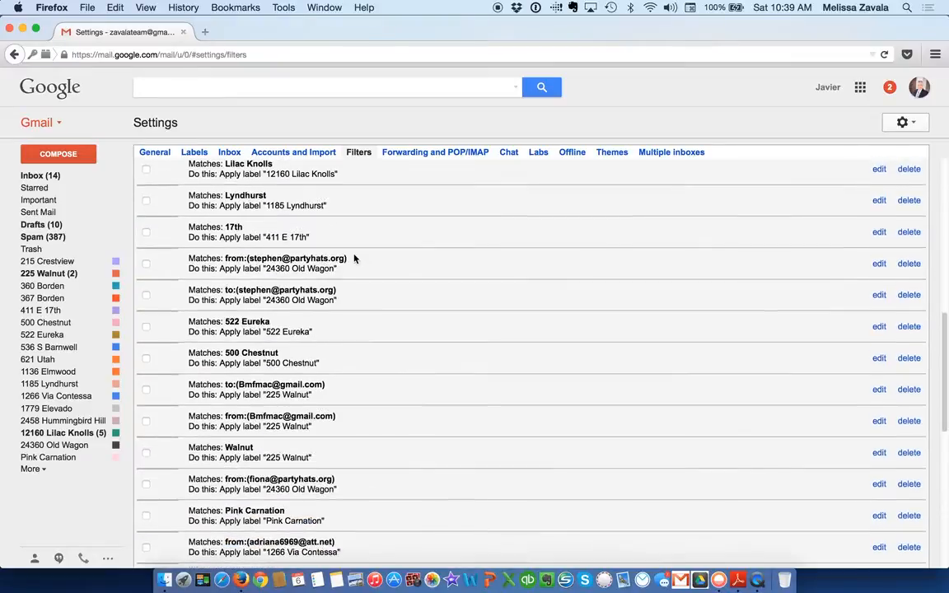
pyautogui.scroll(-4, 354, 259)
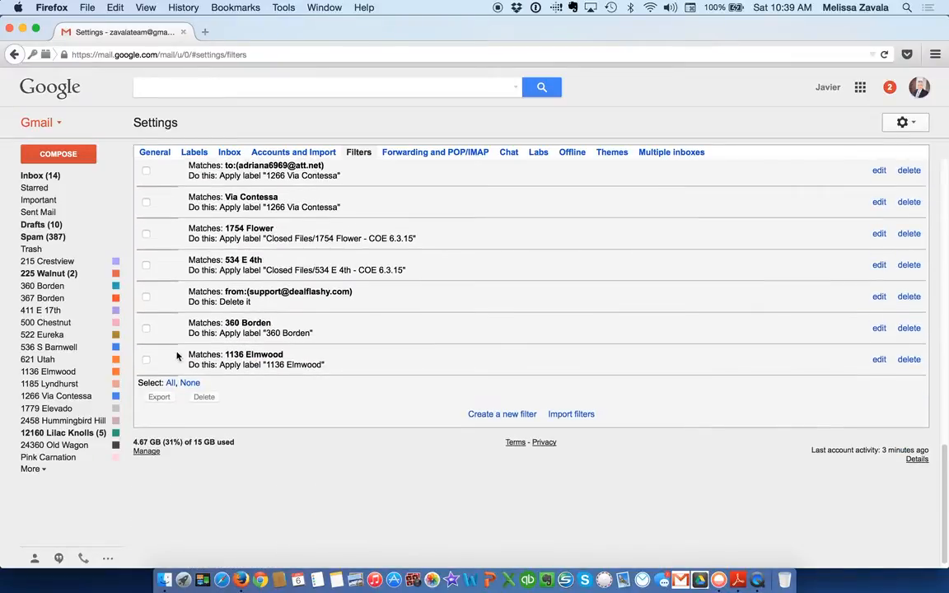
pyautogui.click(478, 414)
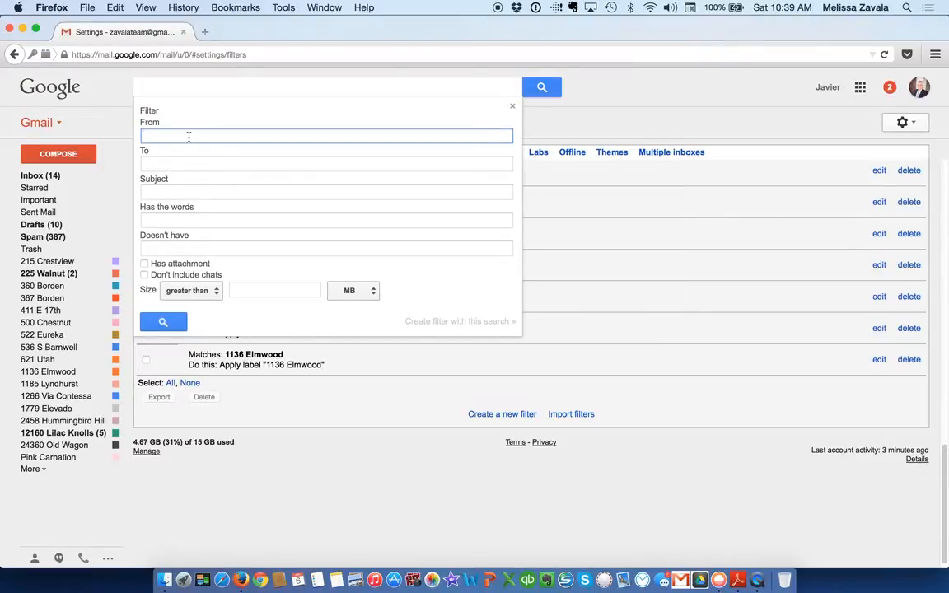
# Set From to the sender's business address and Has the words to 'real estate', then continue.
pyautogui.write('melissa')
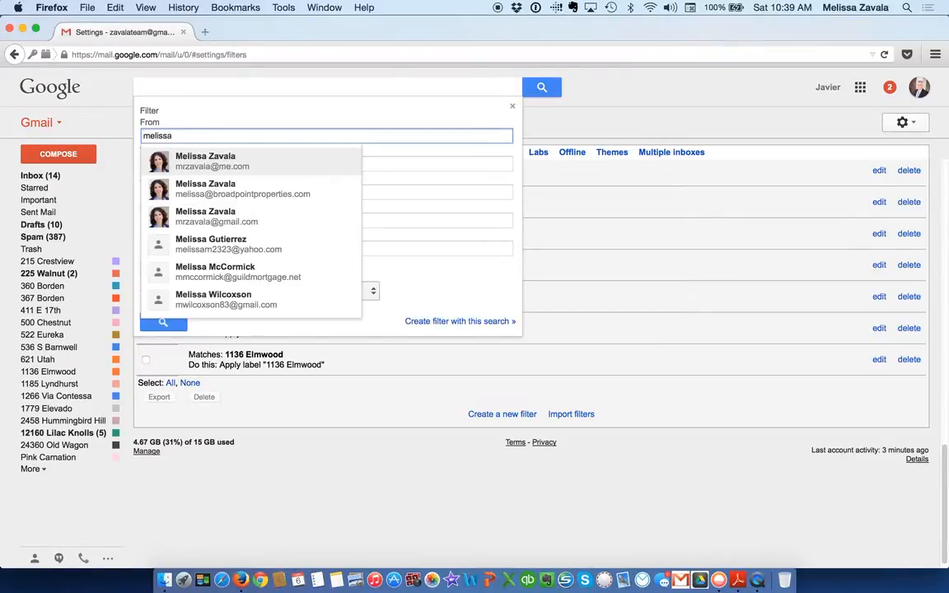
pyautogui.click(202, 189)
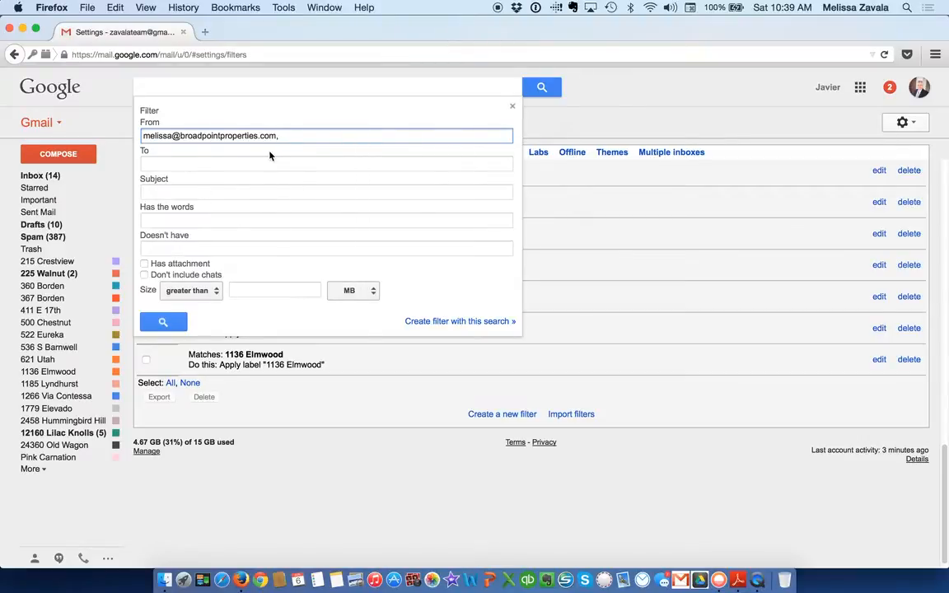
pyautogui.click(159, 221)
pyautogui.write('real estat')
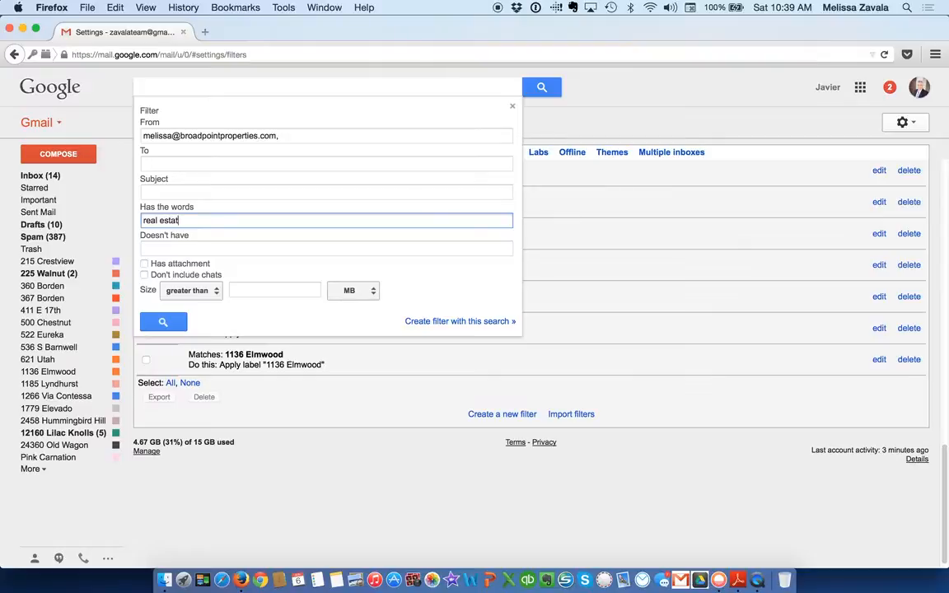
pyautogui.write('e')
pyautogui.click(475, 324)
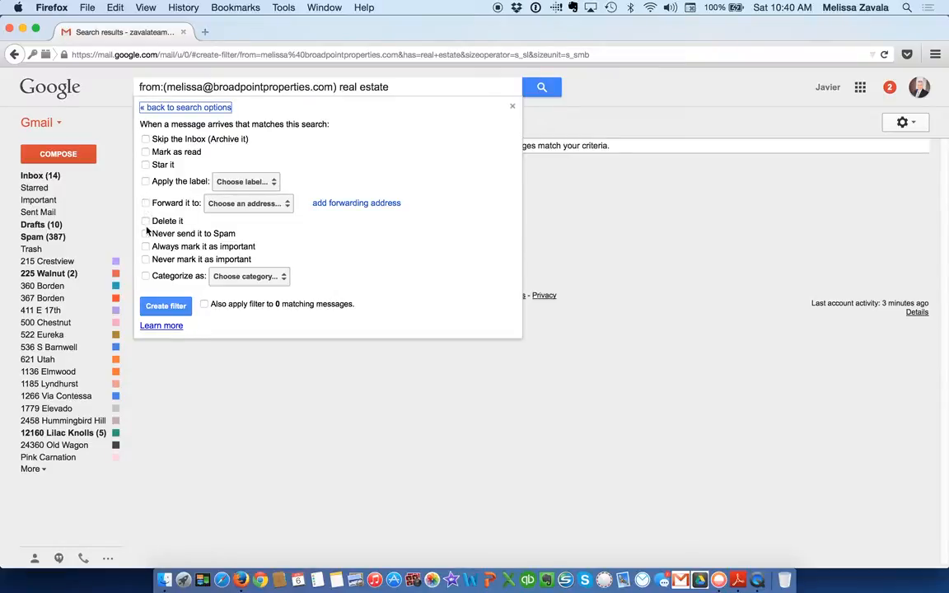
# Tick Apply the label and view the label list, then close the filter options unsaved.
pyautogui.click(145, 182)
pyautogui.click(238, 182)
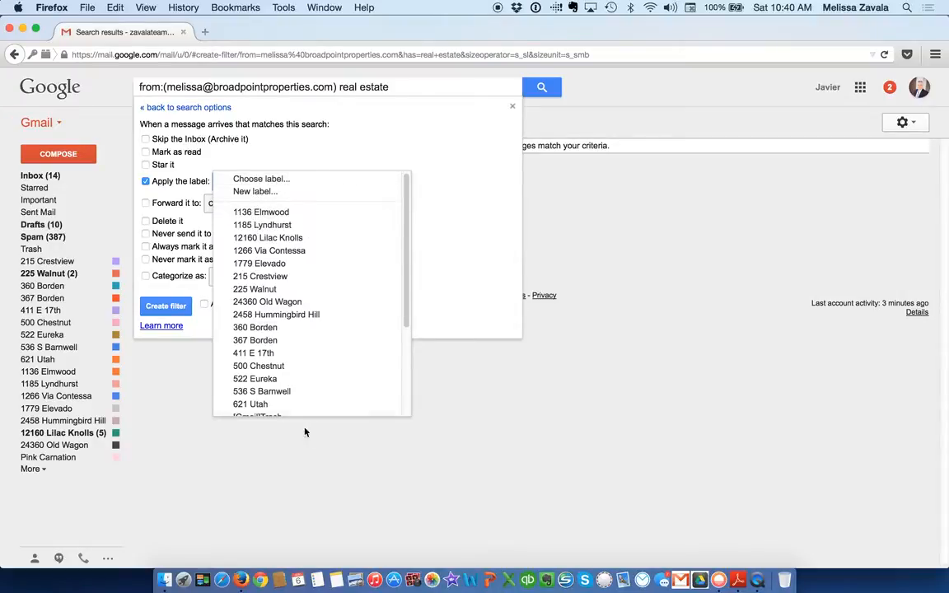
pyautogui.click(463, 379)
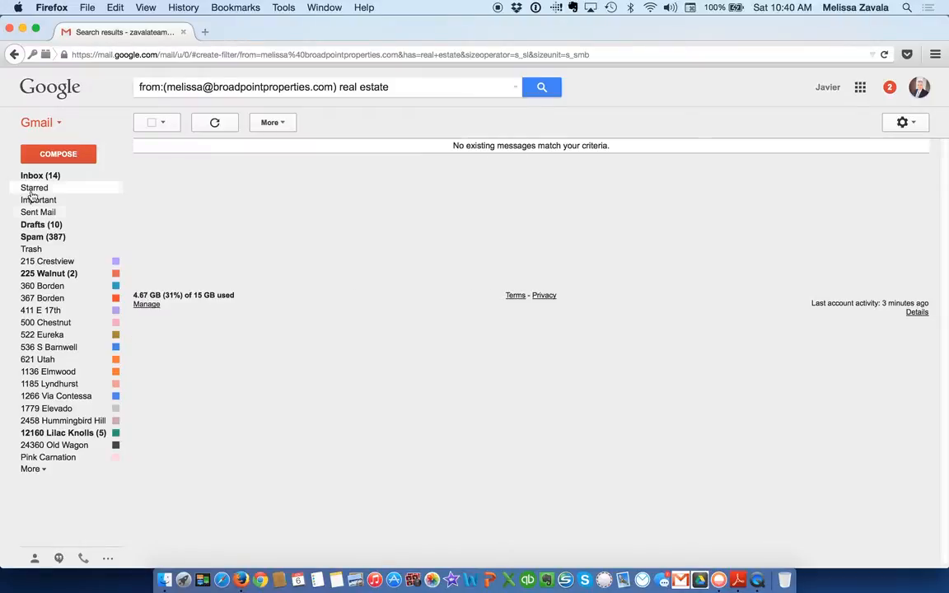
# Return to Inbox, collapse and re-expand the Unread section, and open then close the settings menu.
pyautogui.click(38, 177)
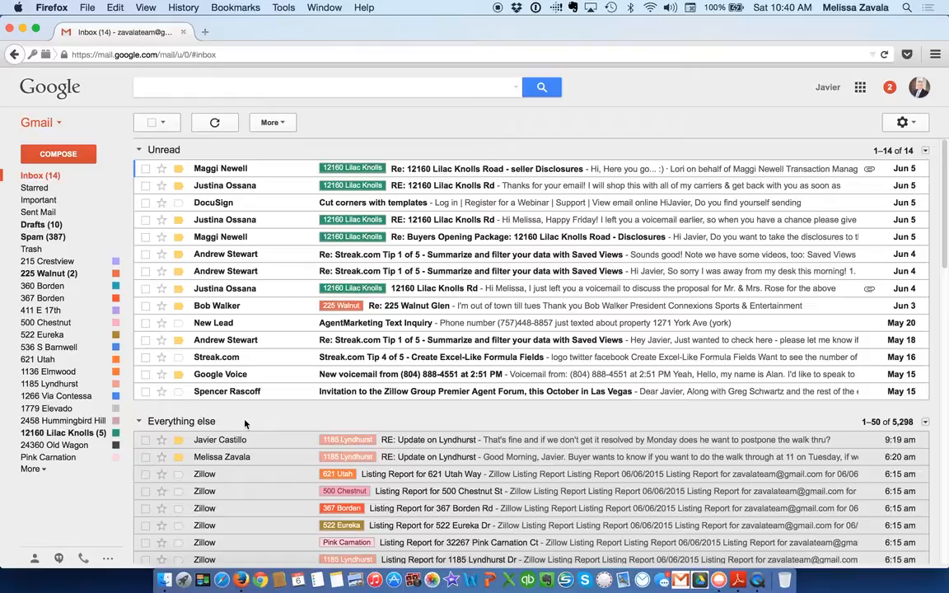
pyautogui.click(140, 152)
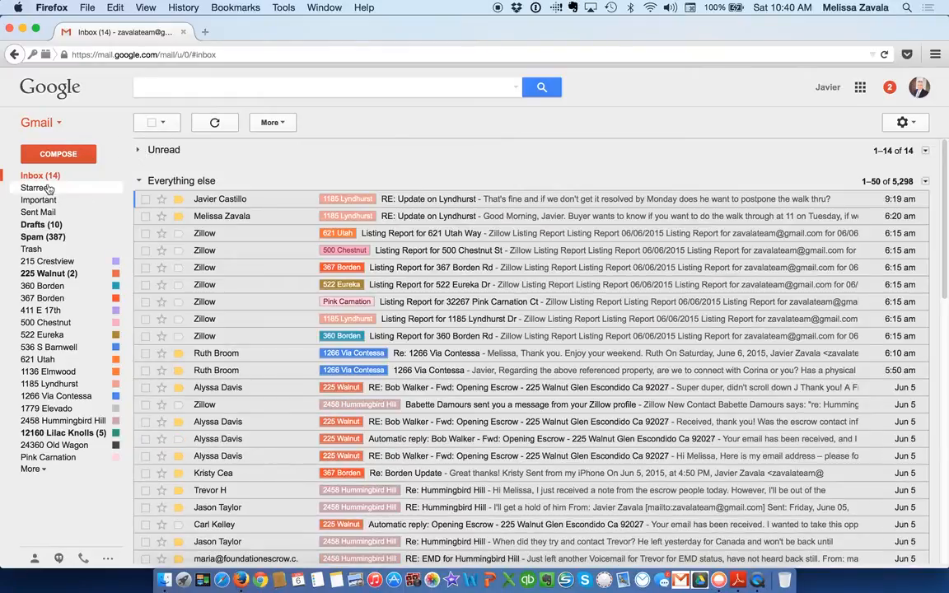
pyautogui.click(139, 152)
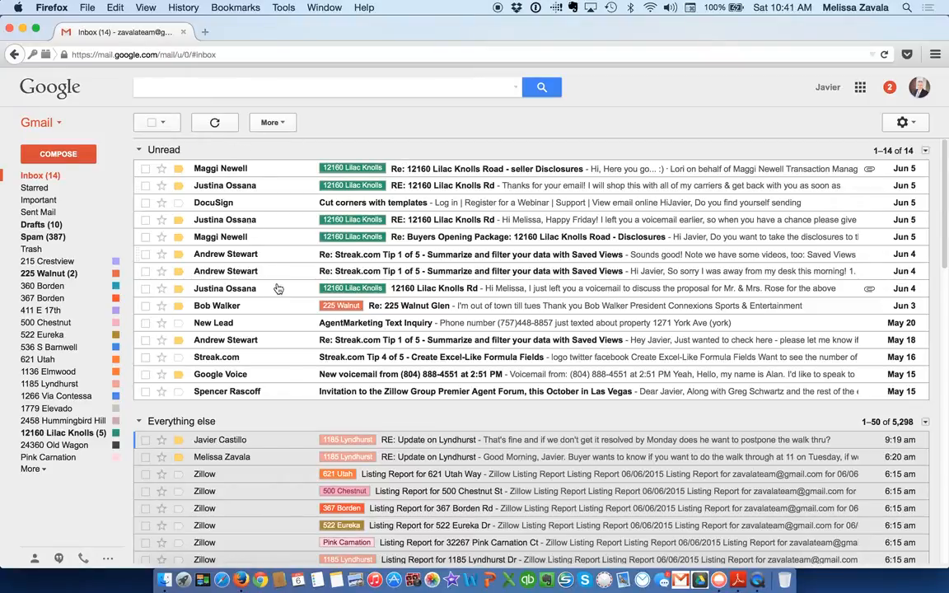
pyautogui.click(904, 123)
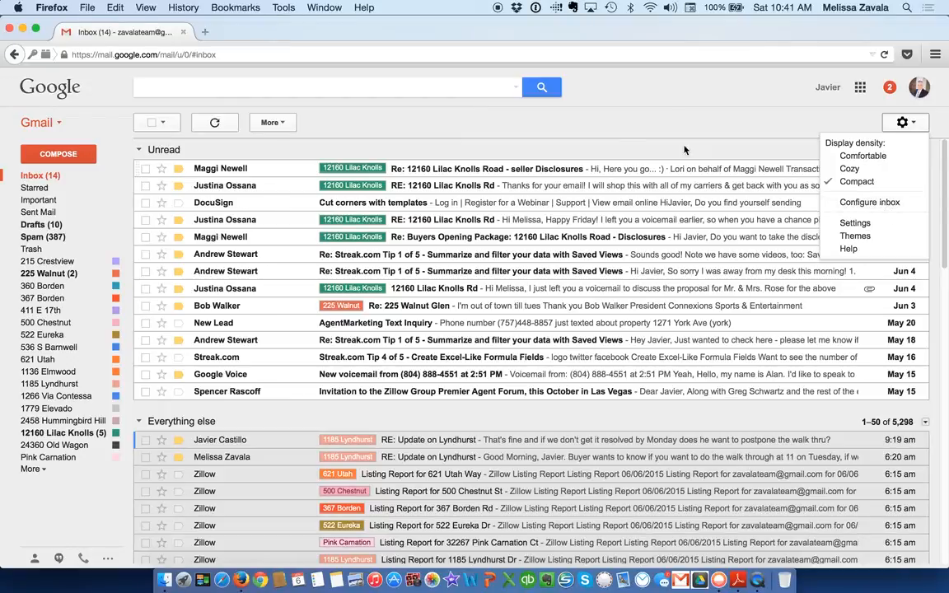
pyautogui.click(668, 126)
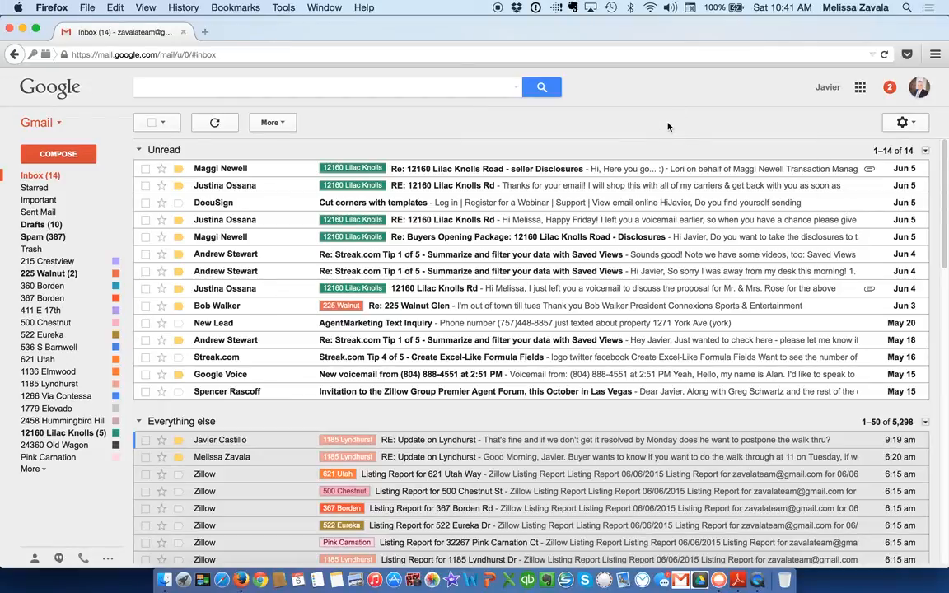